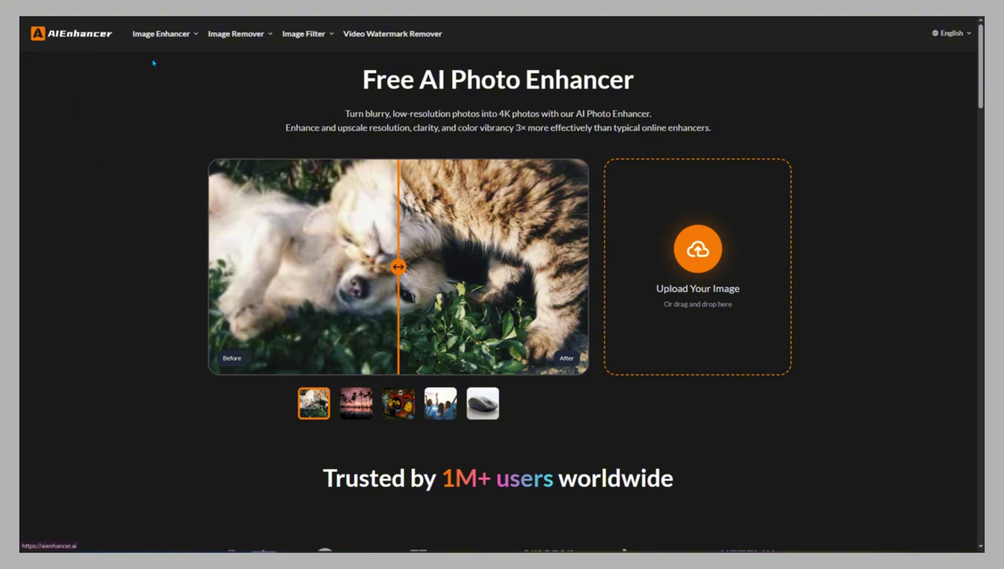
- Highlight the page's two-line subtitle and part of its text, then clear the selection
drag(346, 113, 702, 128)
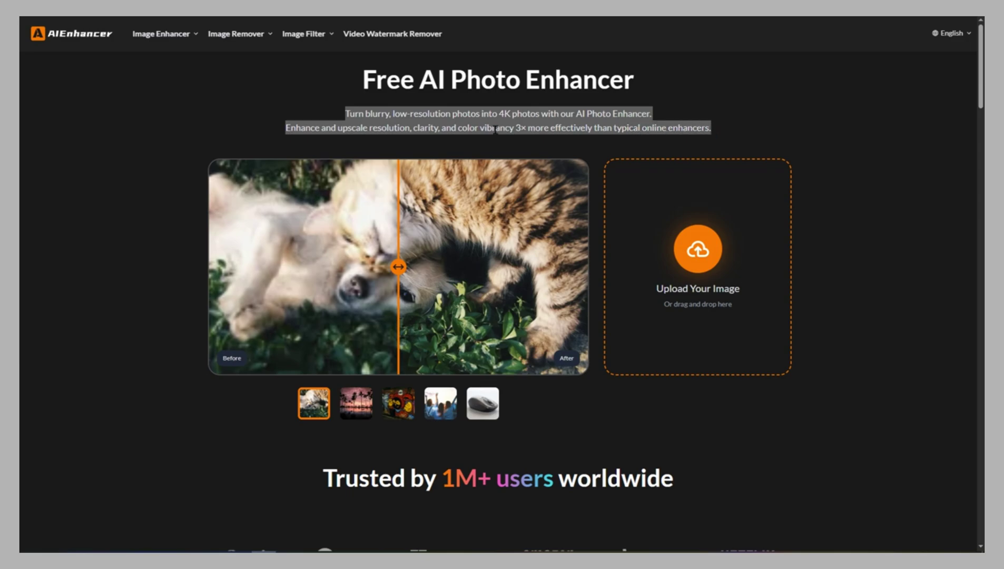
drag(484, 127, 510, 129)
click(527, 128)
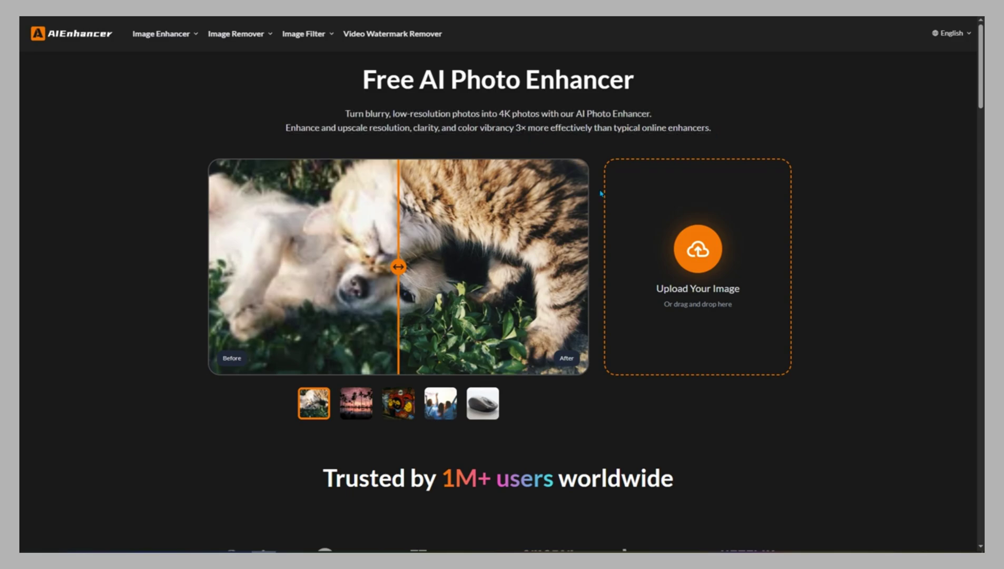
- Scroll past the how-to steps and feature sections to the six example cards
scroll(629, 378, down, 1)
scroll(628, 378, down, 7)
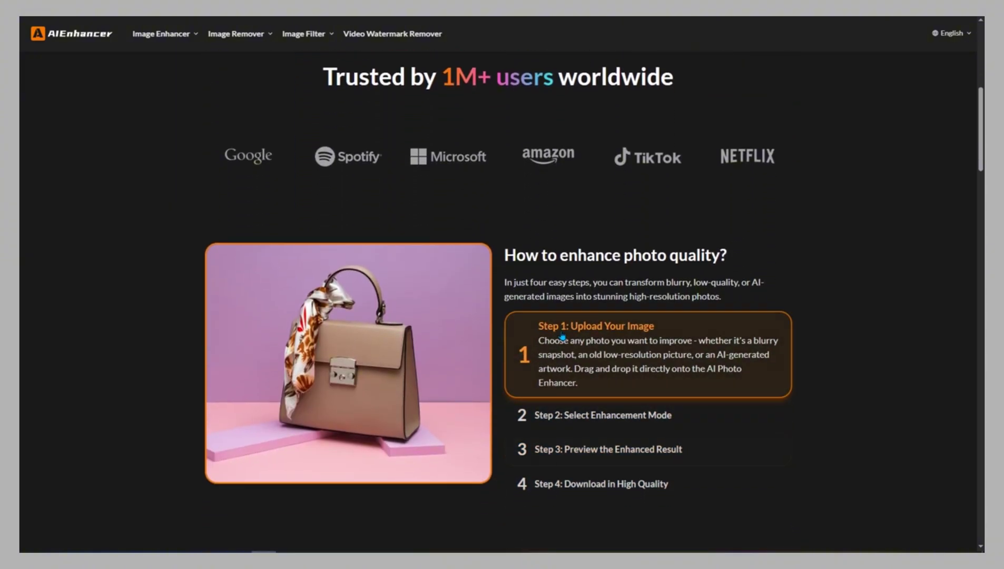
mouse_move(352, 361)
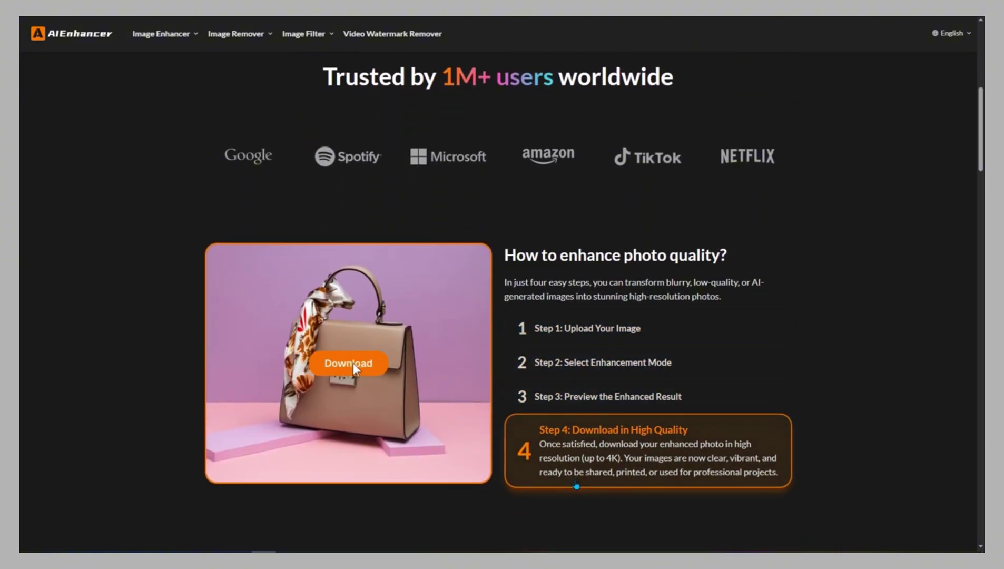
scroll(602, 490, down, 4)
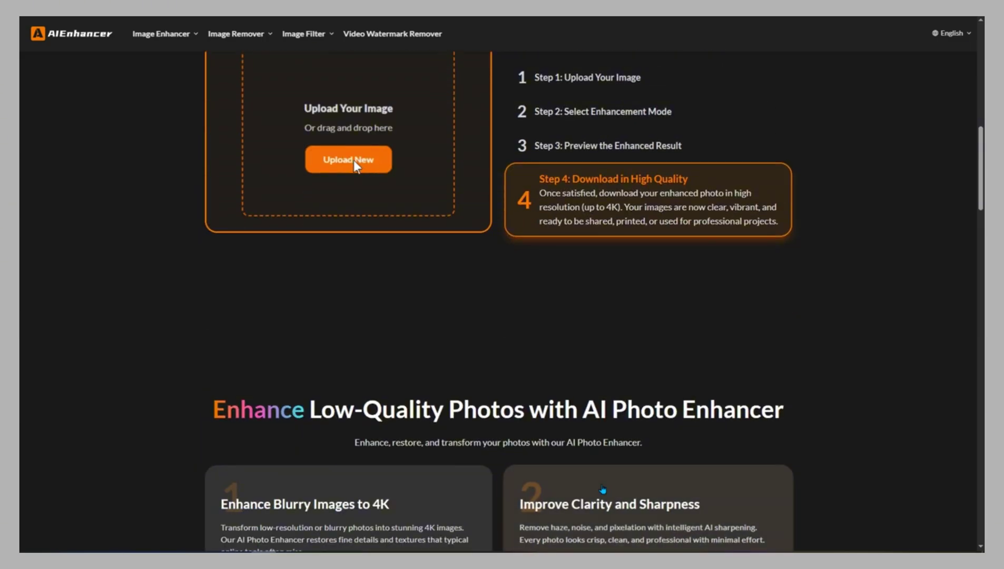
scroll(600, 493, down, 3)
scroll(601, 494, down, 7)
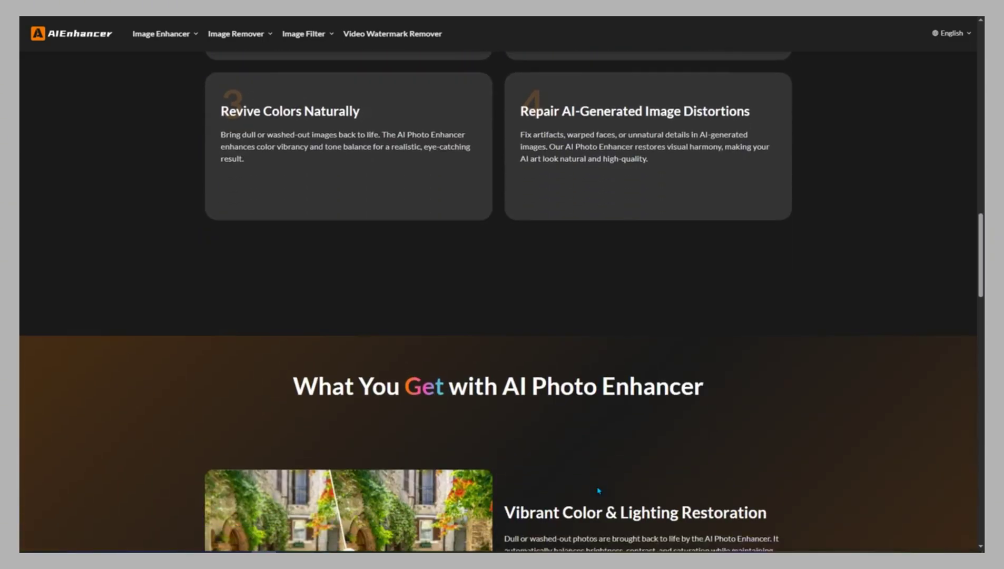
scroll(596, 485, down, 10)
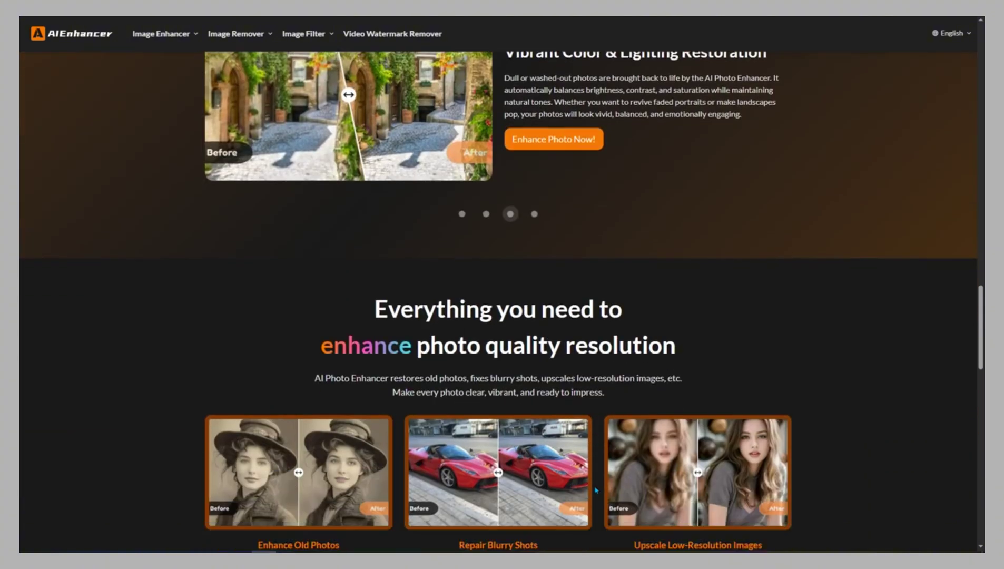
scroll(597, 490, down, 2)
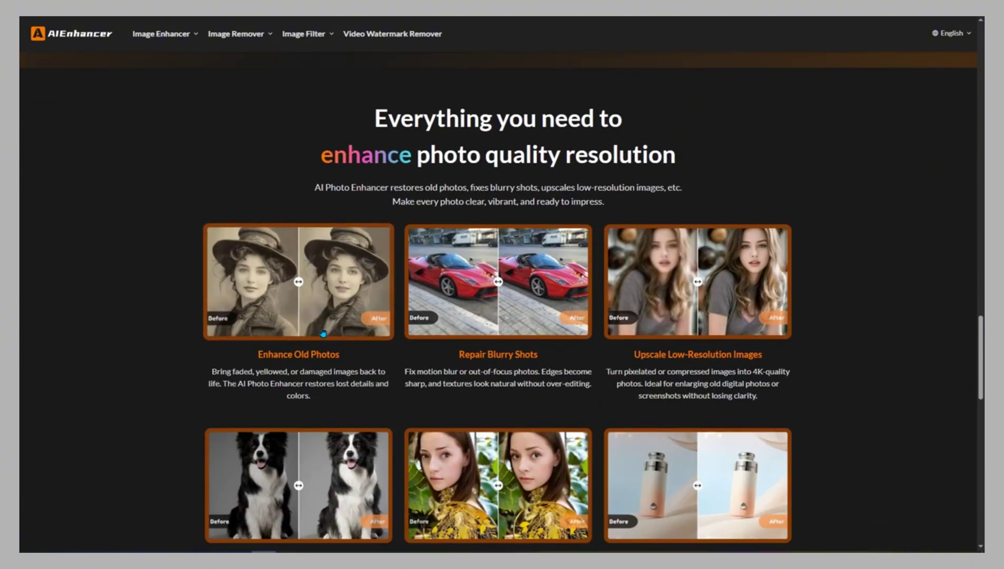
scroll(515, 326, down, 2)
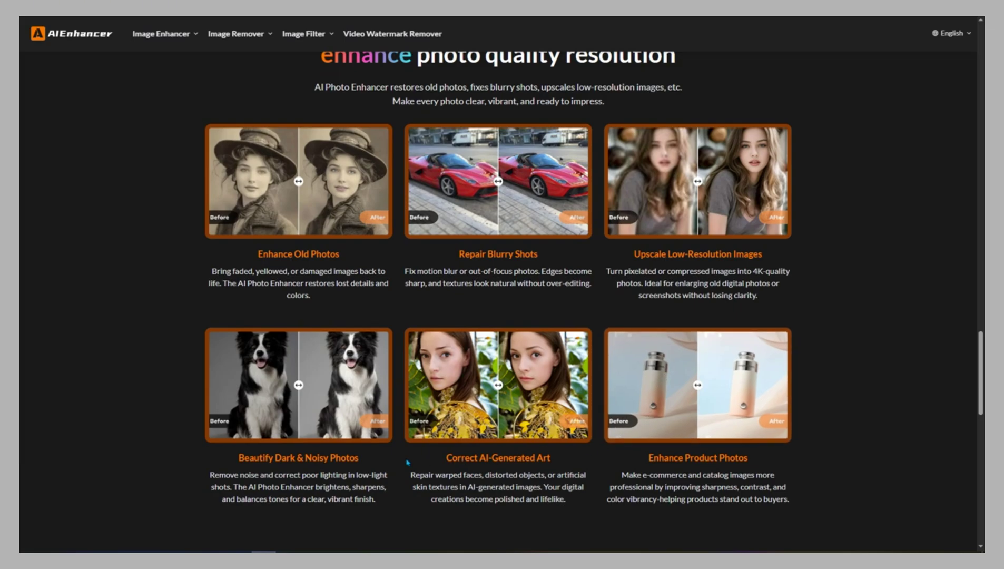
scroll(380, 461, up, 2)
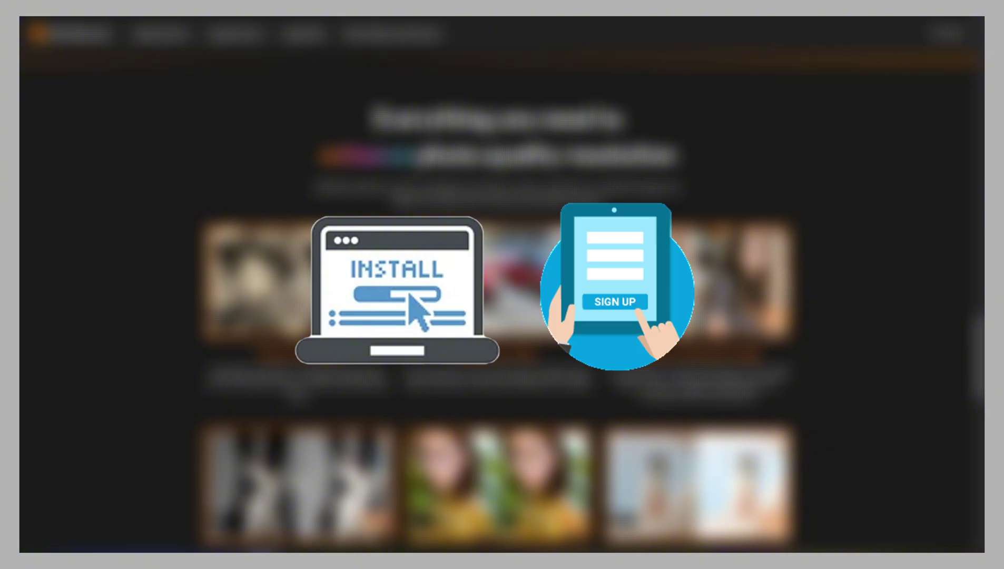
- Scroll through the What Our Users Say reviews toward the page footer
scroll(380, 463, down, 5)
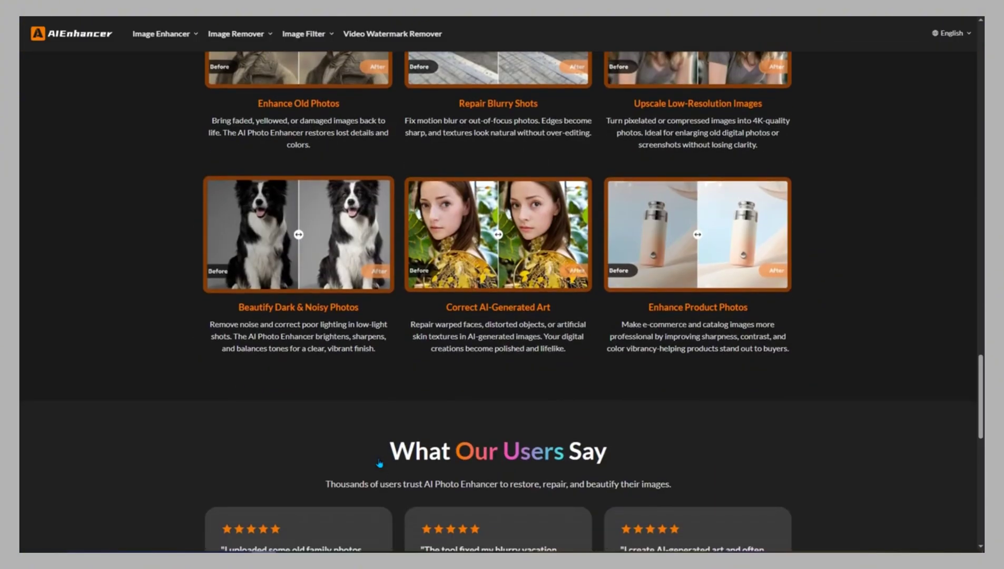
scroll(379, 463, down, 3)
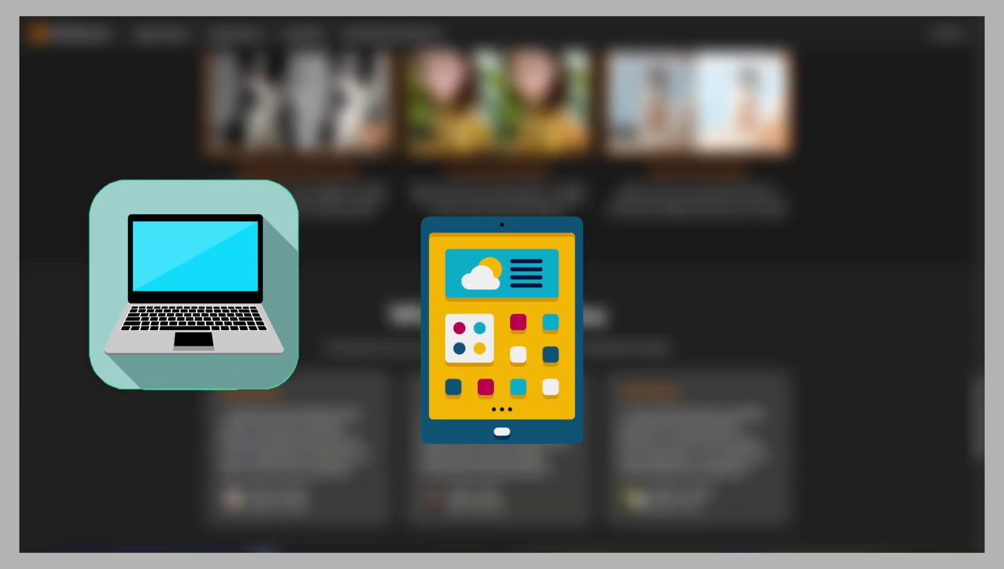
scroll(502, 285, down, 4)
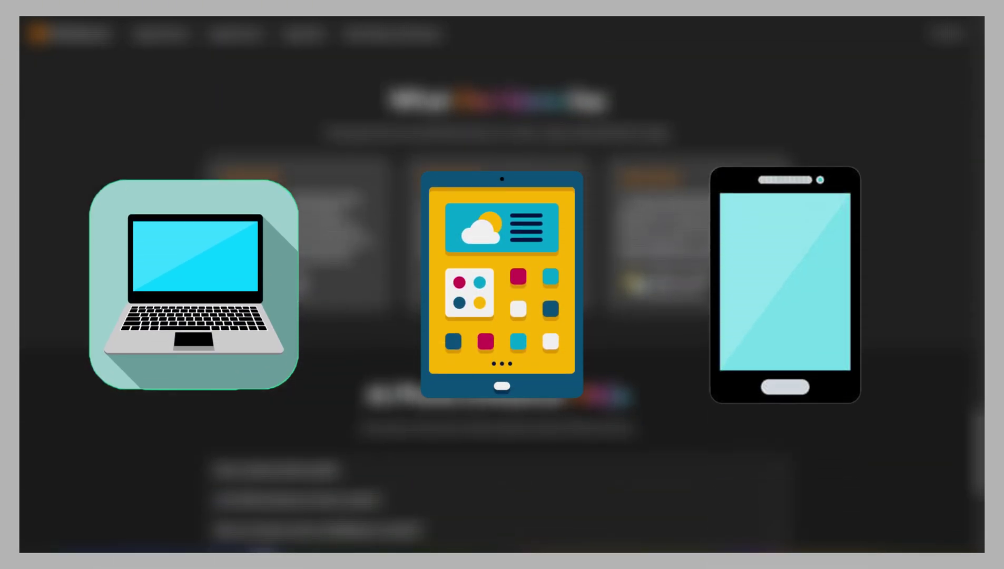
scroll(502, 285, down, 5)
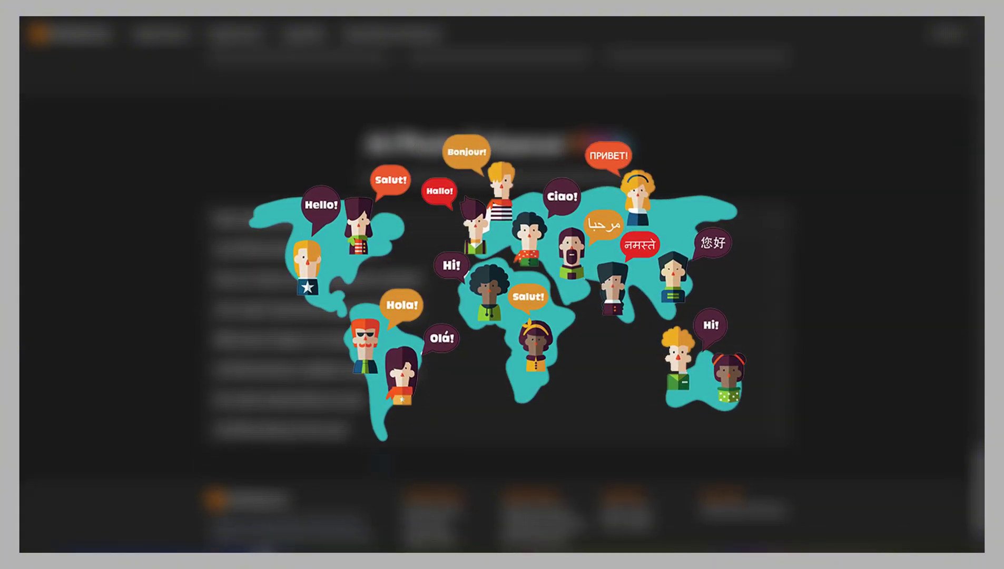
scroll(502, 284, down, 1)
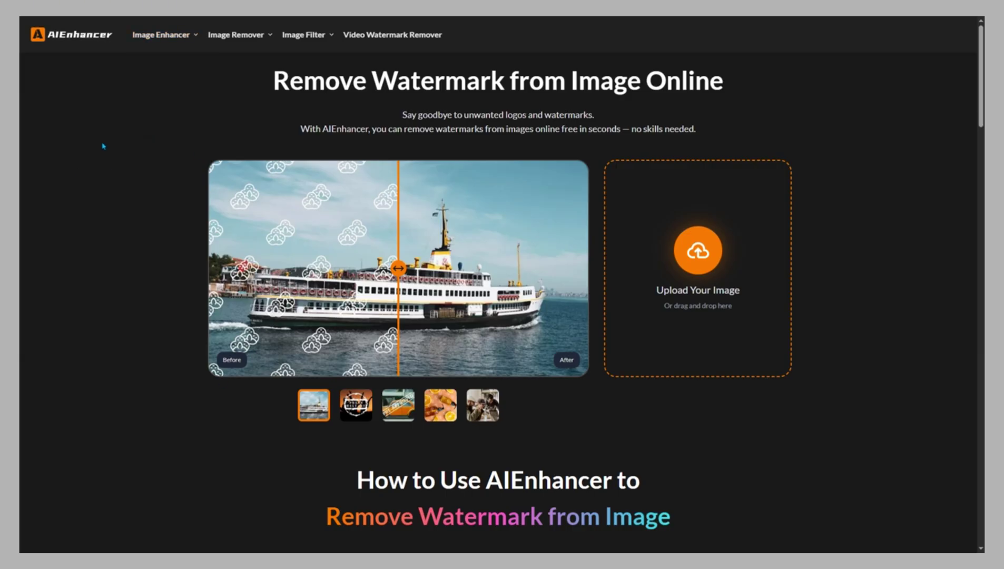
- Highlight the Remove Watermark page title, then drag the watermarked portrait from File Explorer into the upload box
drag(273, 86, 746, 86)
click(746, 86)
key(alt+Tab)
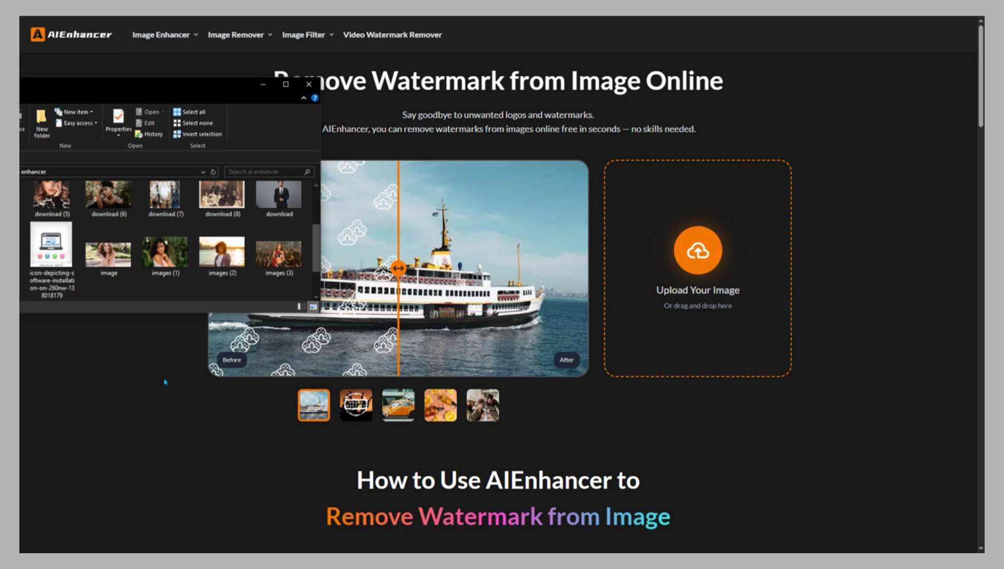
click(113, 264)
drag(109, 256, 733, 280)
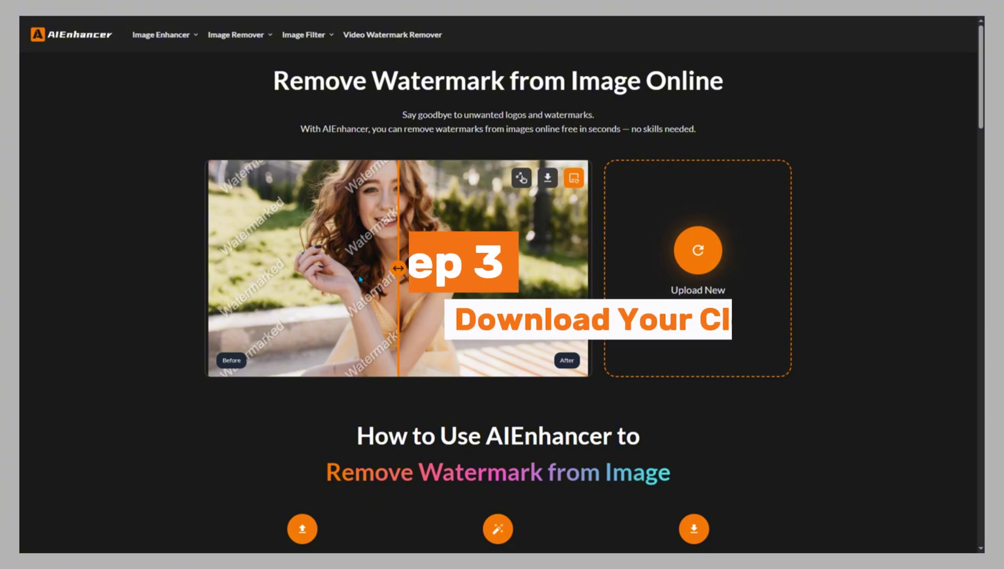
- Check the watermark removal with the comparison slider and download the result as AIEnhancer_image.png
mouse_move(396, 275)
mouse_down()
mouse_move(211, 275)
mouse_move(416, 275)
mouse_up()
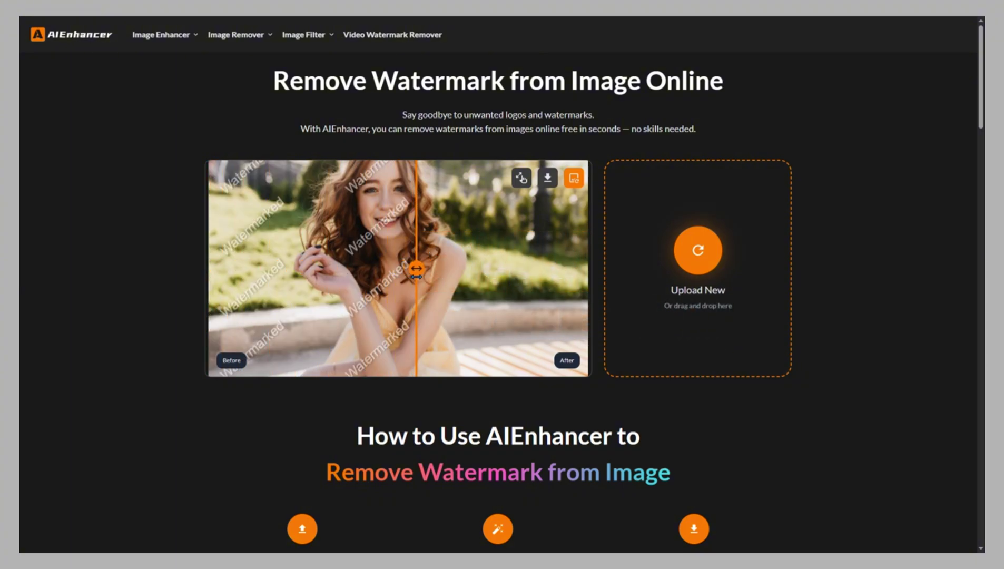
click(548, 179)
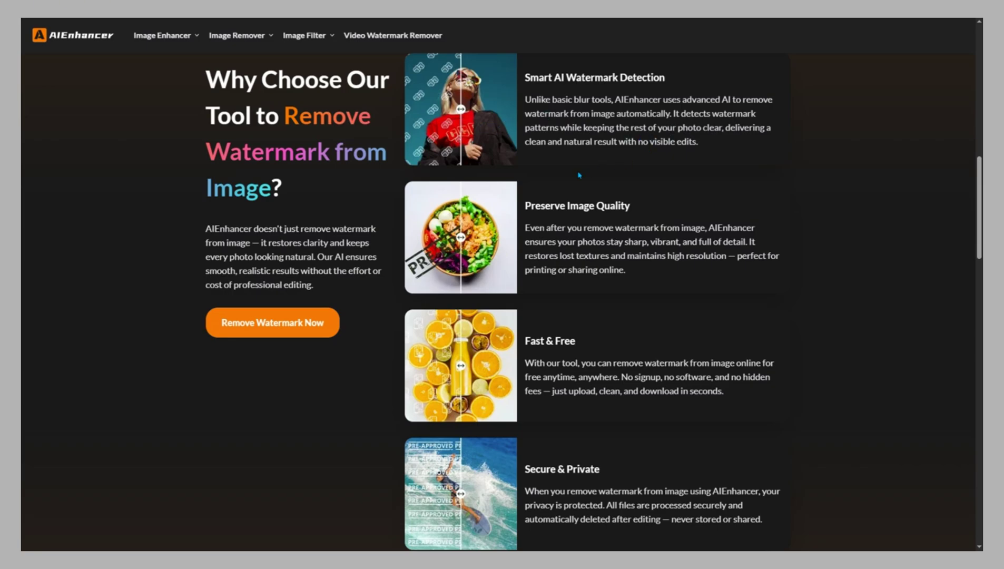
- Highlight the Preserve Image Quality, Fast & Free and Secure headings in the Why Choose section
drag(525, 206, 661, 209)
click(604, 254)
drag(525, 340, 576, 341)
click(589, 362)
double_click(525, 469)
click(526, 468)
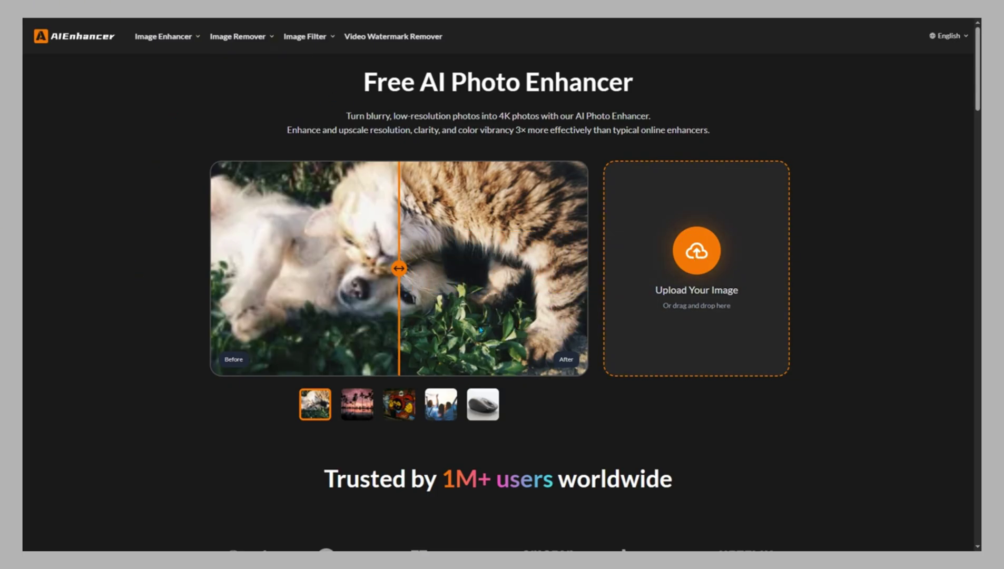
- Upload the portrait file download (6) into the enhancer's upload box
click(695, 264)
drag(167, 267, 708, 295)
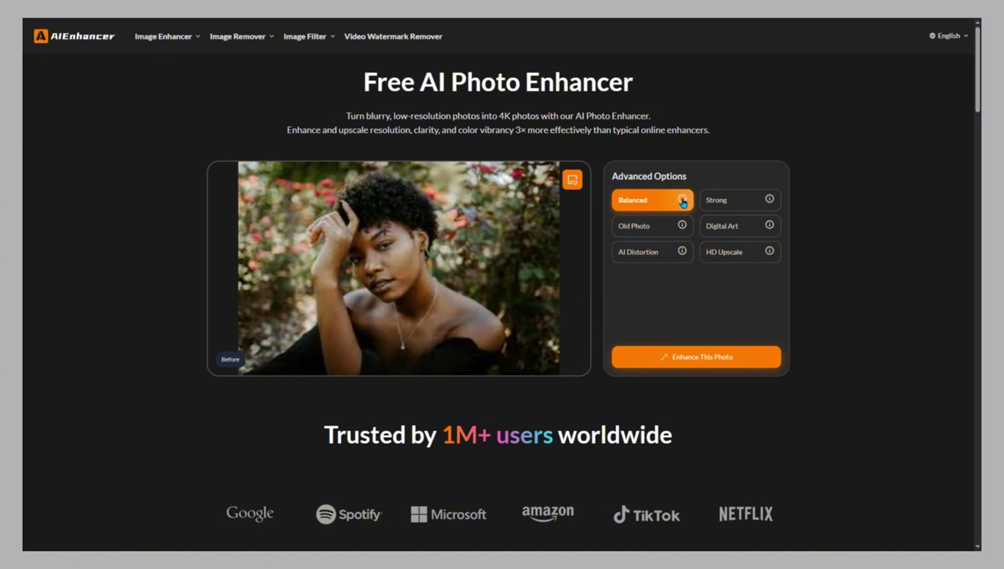
- Try the Old Photo, Digital Art and AI Distortion modes, settling on HD Upscale
mouse_move(682, 202)
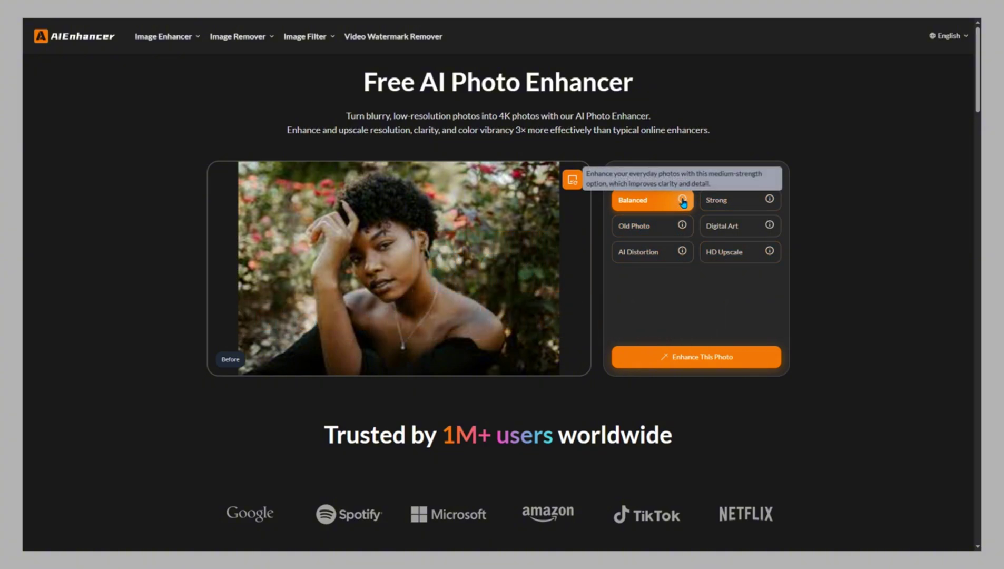
mouse_move(771, 204)
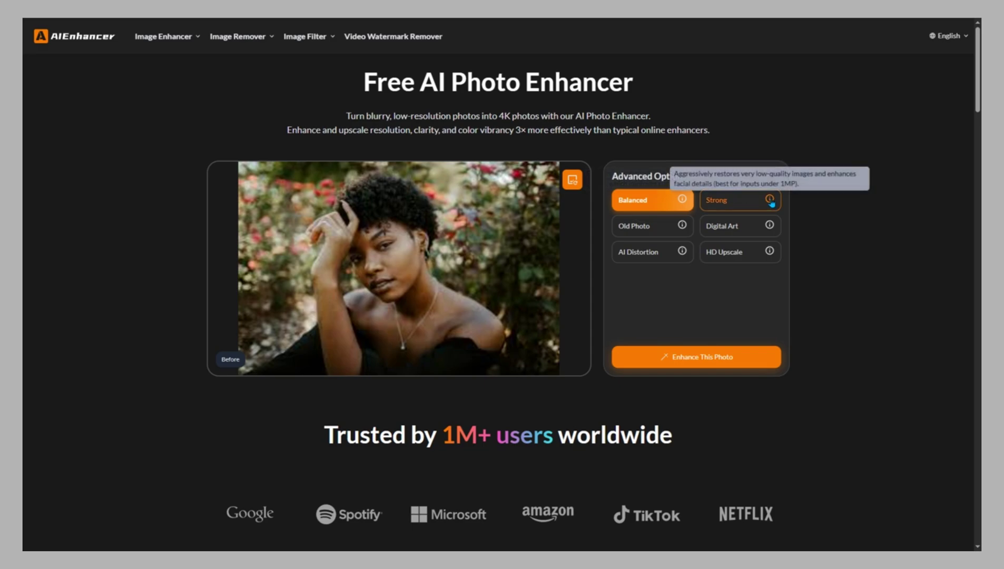
click(663, 231)
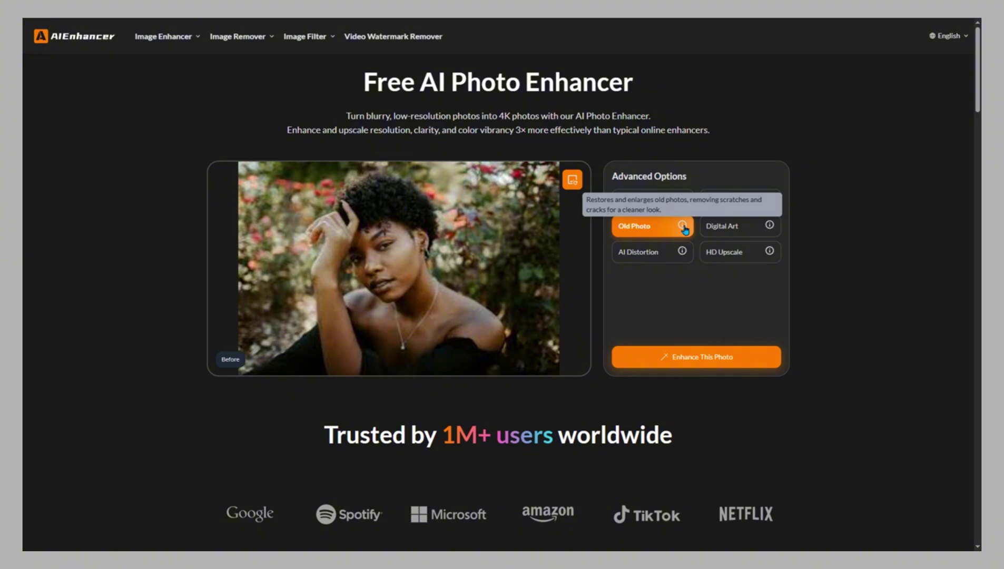
click(766, 227)
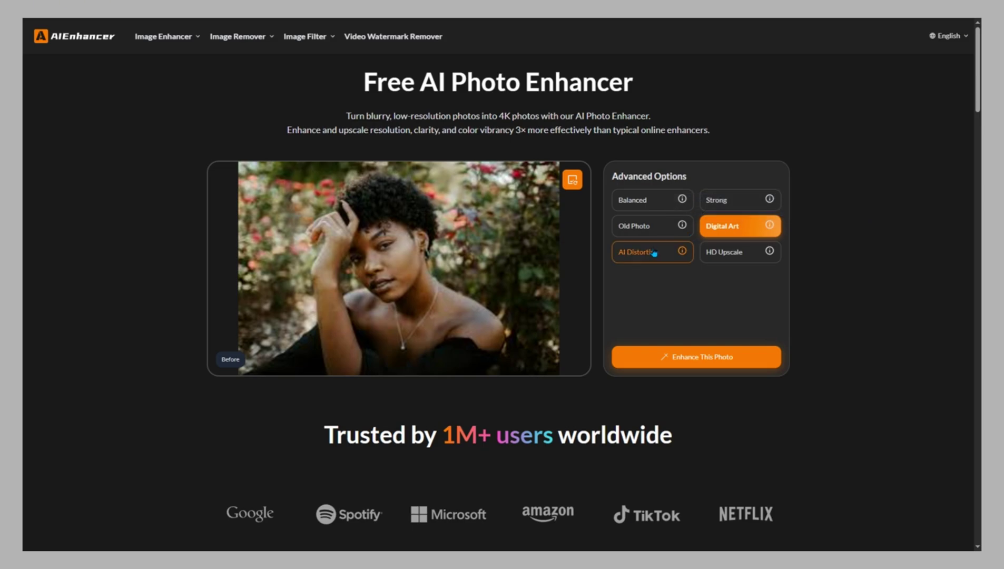
click(685, 252)
mouse_move(684, 254)
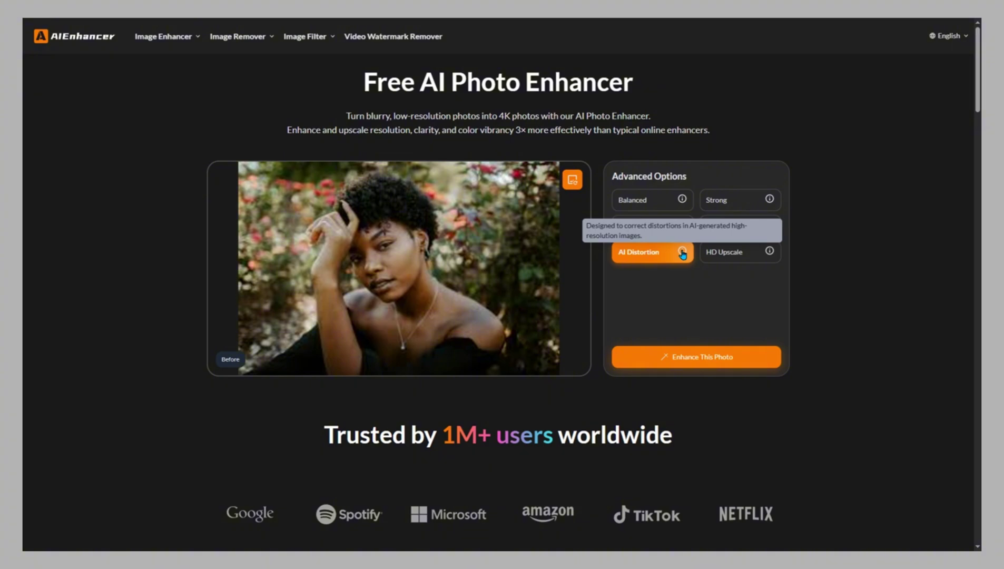
click(768, 253)
mouse_move(770, 257)
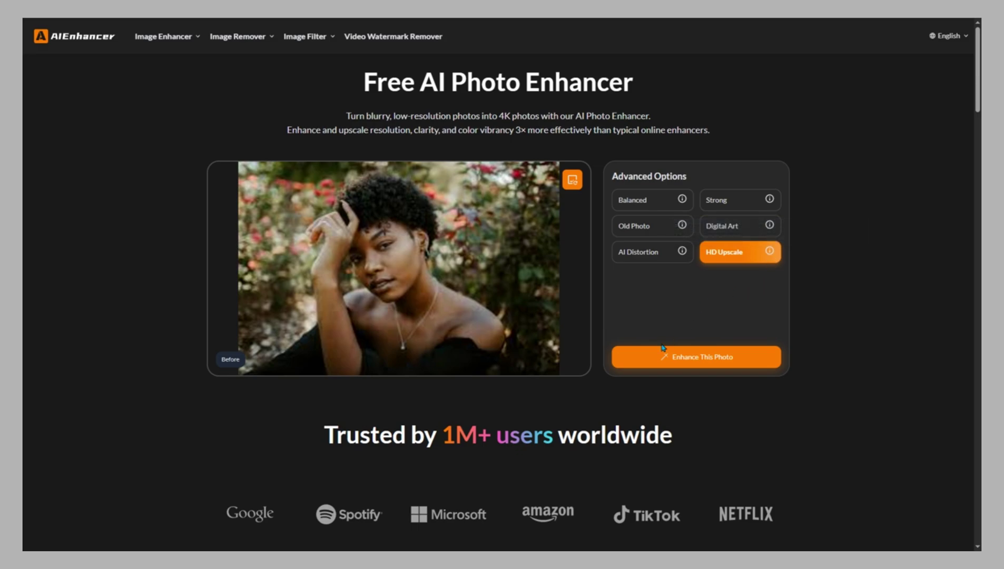
- Enhance the portrait, compare it with the before/after slider, and download AIEnhancer_download (6).png
click(647, 358)
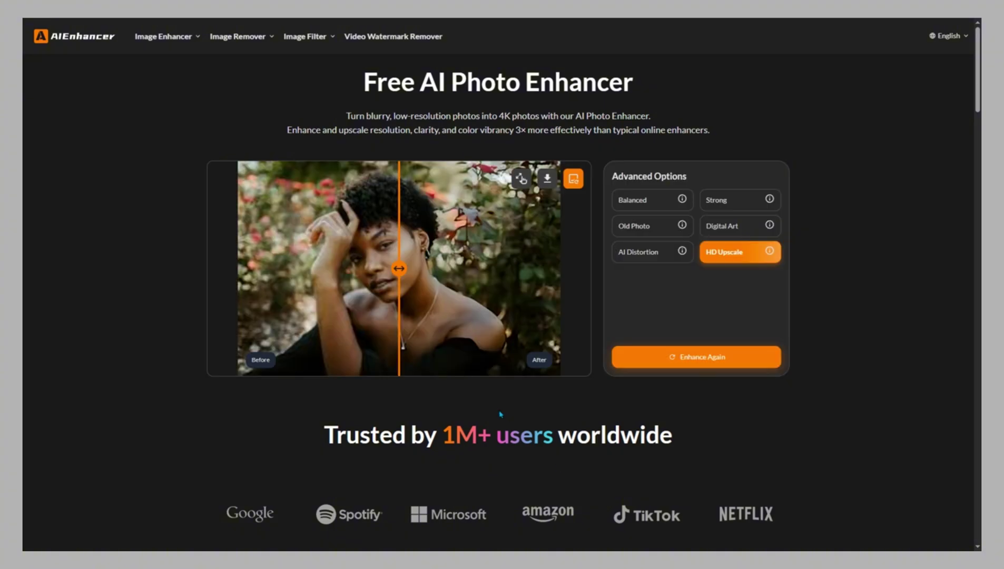
mouse_move(399, 269)
mouse_down()
mouse_move(238, 269)
mouse_move(406, 268)
mouse_up()
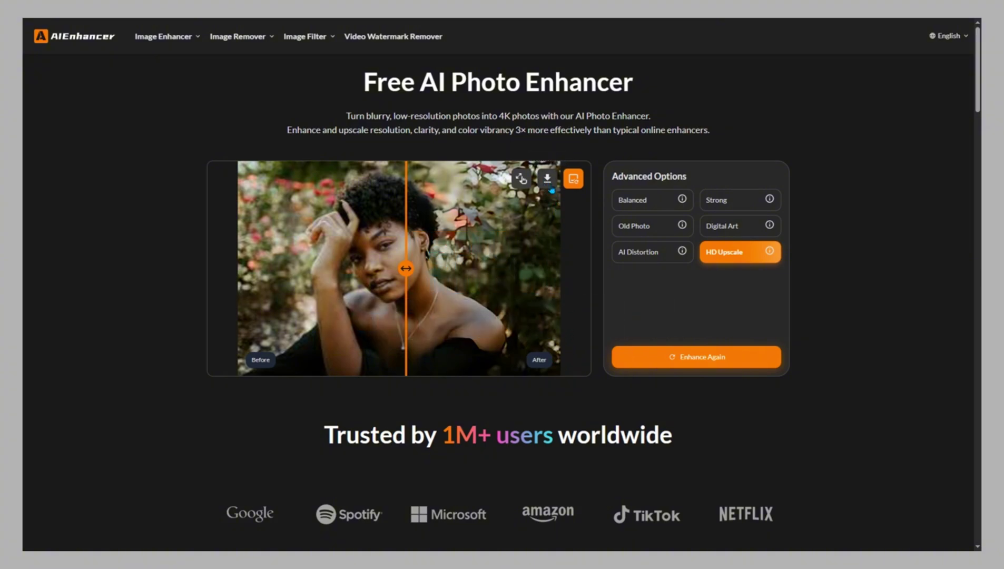
click(548, 179)
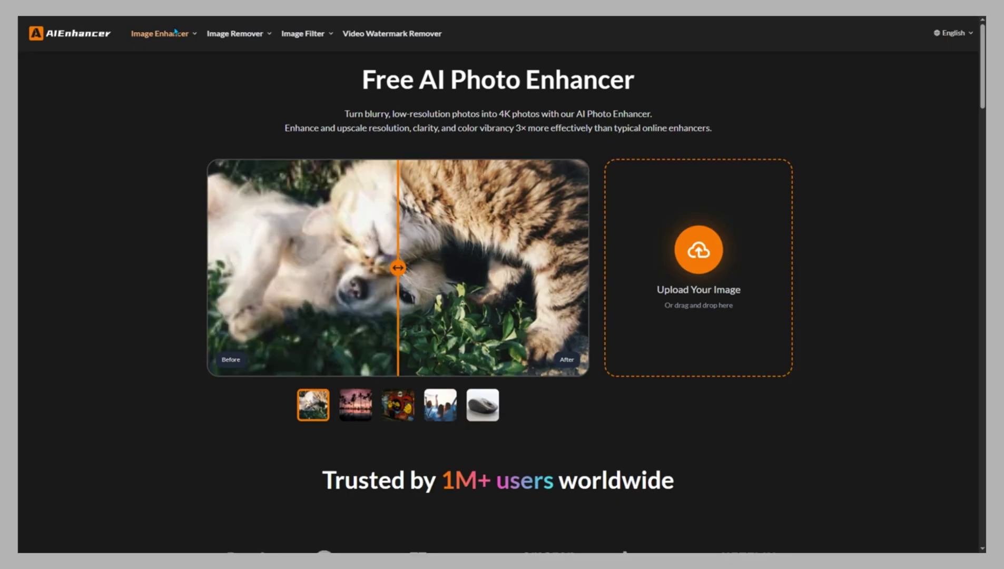
- Open the Unblur Image tool page and highlight the start of its title
mouse_move(158, 35)
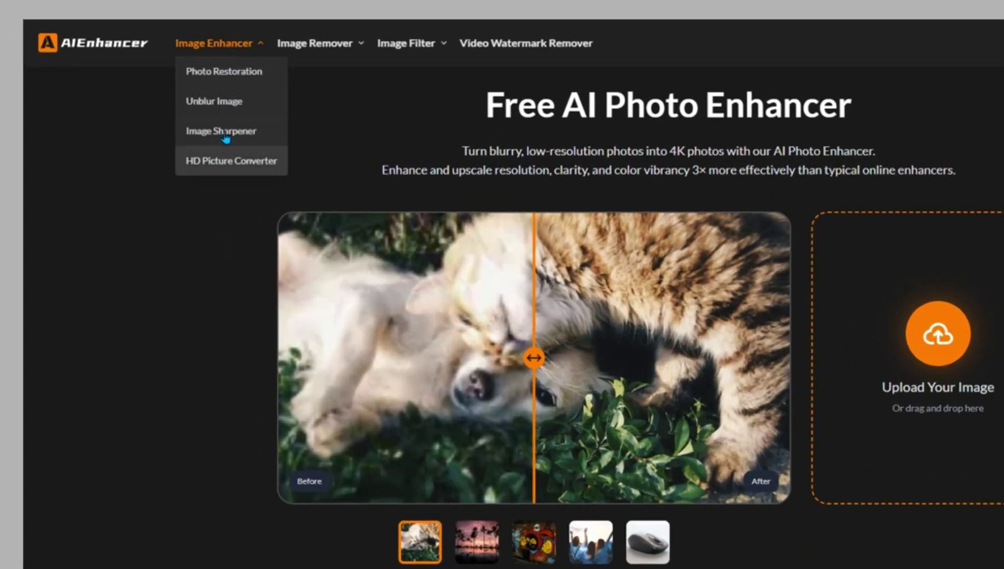
click(231, 101)
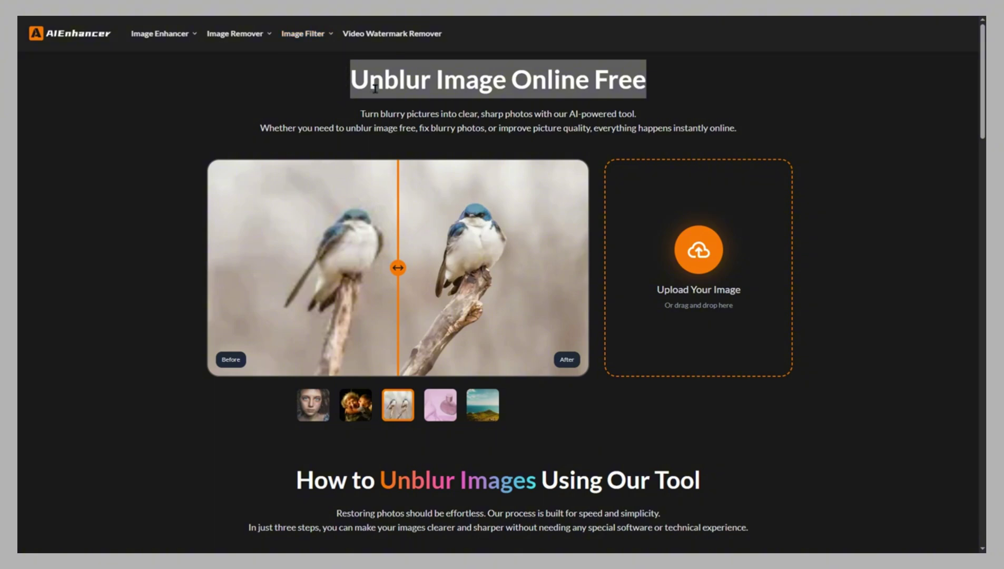
drag(375, 89, 466, 81)
click(472, 83)
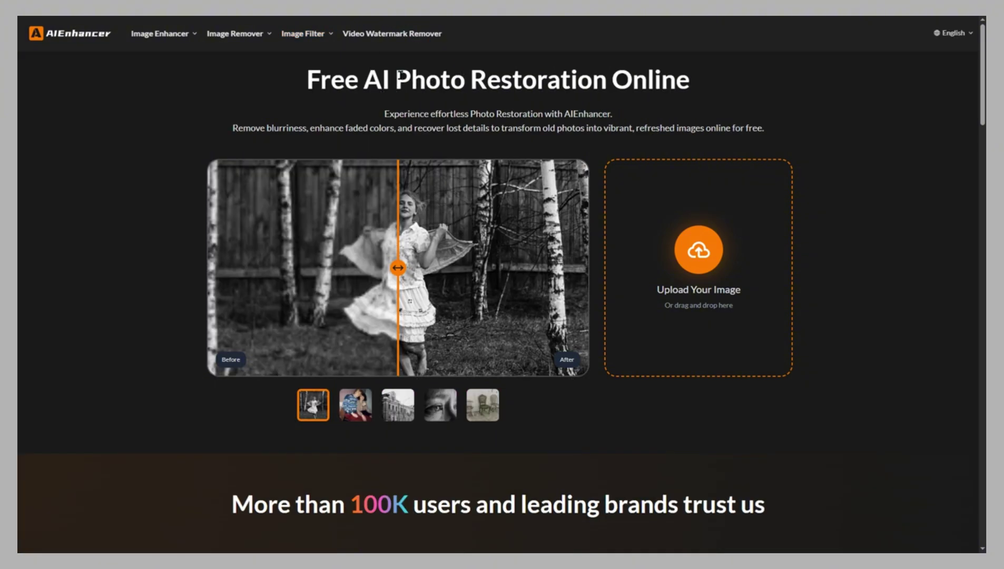
- On the Photo Restoration page, highlight the title and compare the old photo before and after
drag(396, 76, 606, 76)
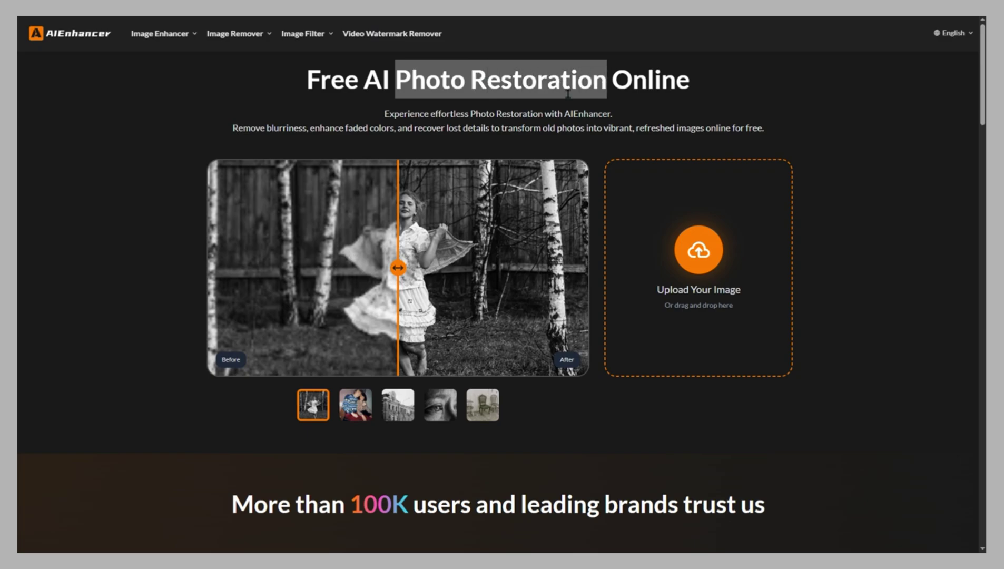
click(381, 125)
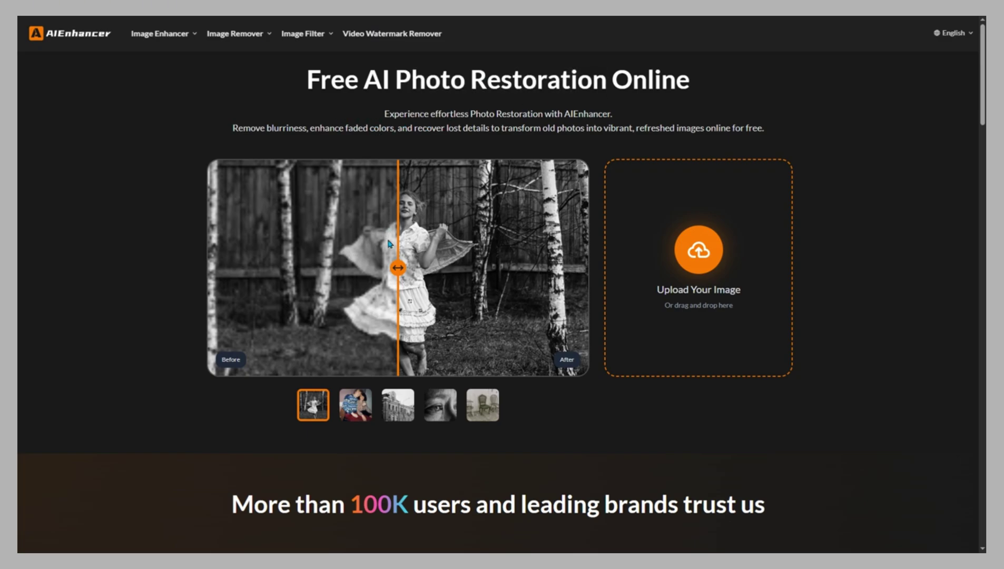
drag(396, 266, 274, 268)
drag(390, 274, 362, 274)
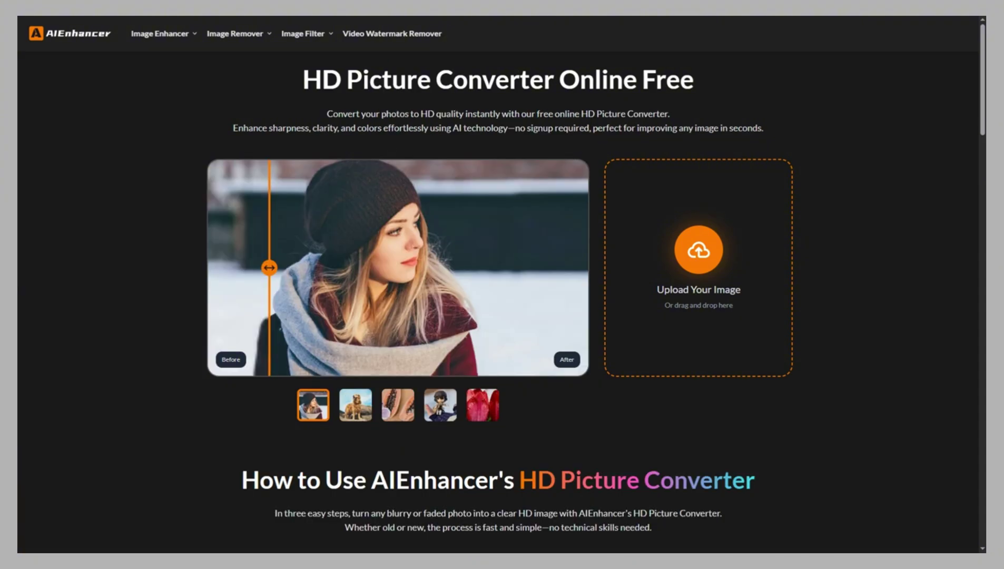
- On the HD Picture Converter page, compare the sample portrait, then switch to the dog sample
drag(309, 91, 702, 103)
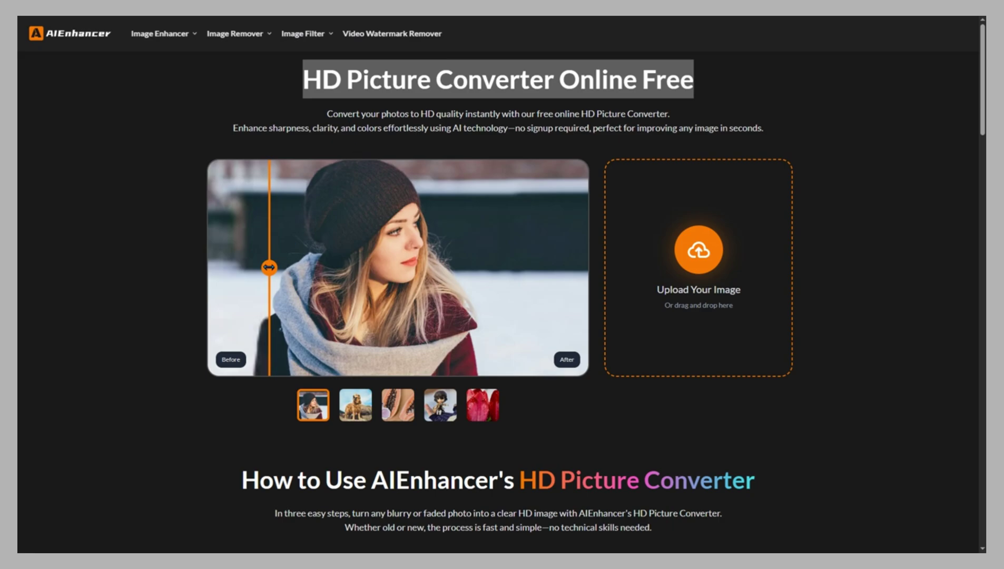
drag(269, 267, 361, 304)
click(364, 399)
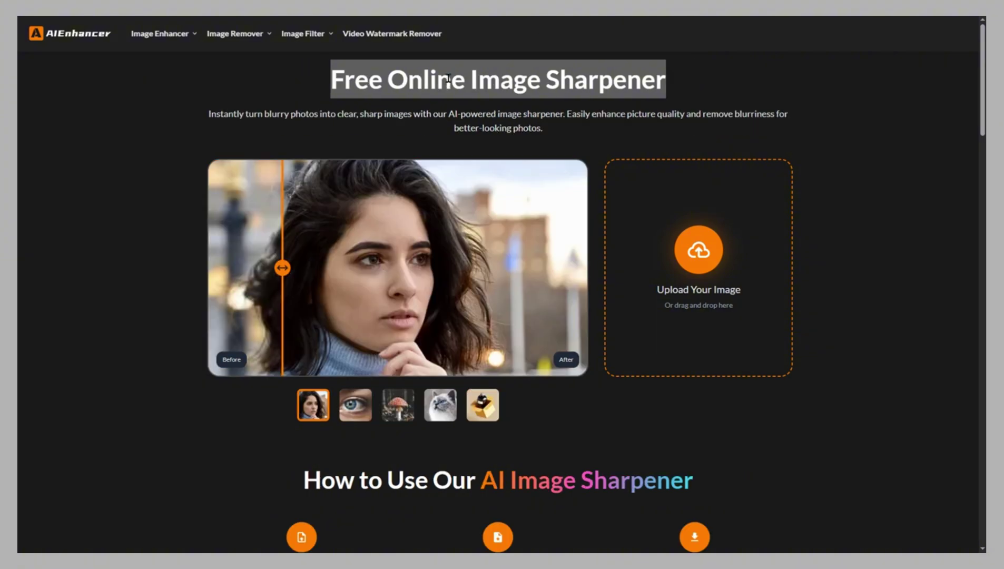
- Compare the Image Sharpener and Background Remover samples with their before/after sliders
click(448, 78)
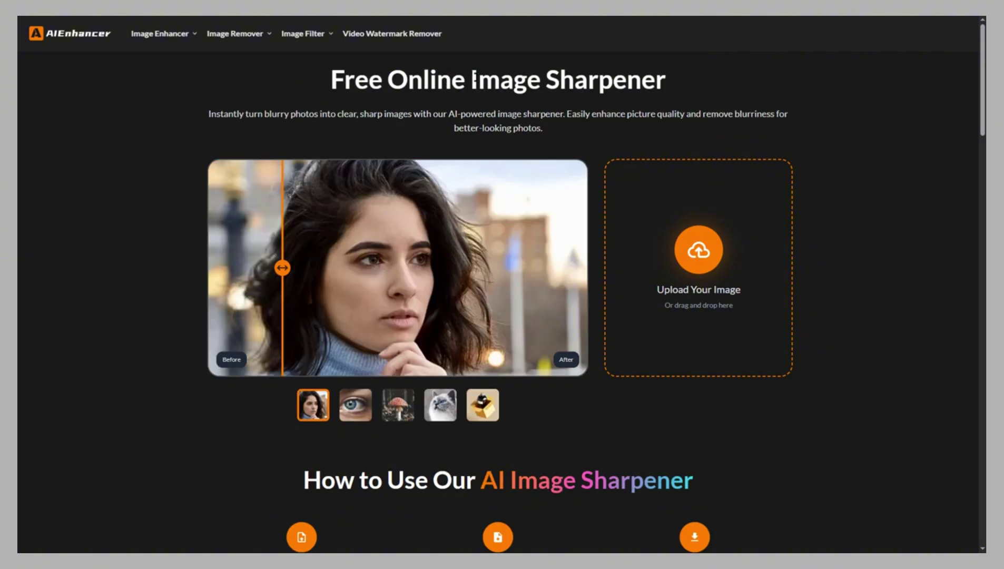
drag(474, 79, 666, 79)
click(584, 103)
drag(278, 268, 364, 268)
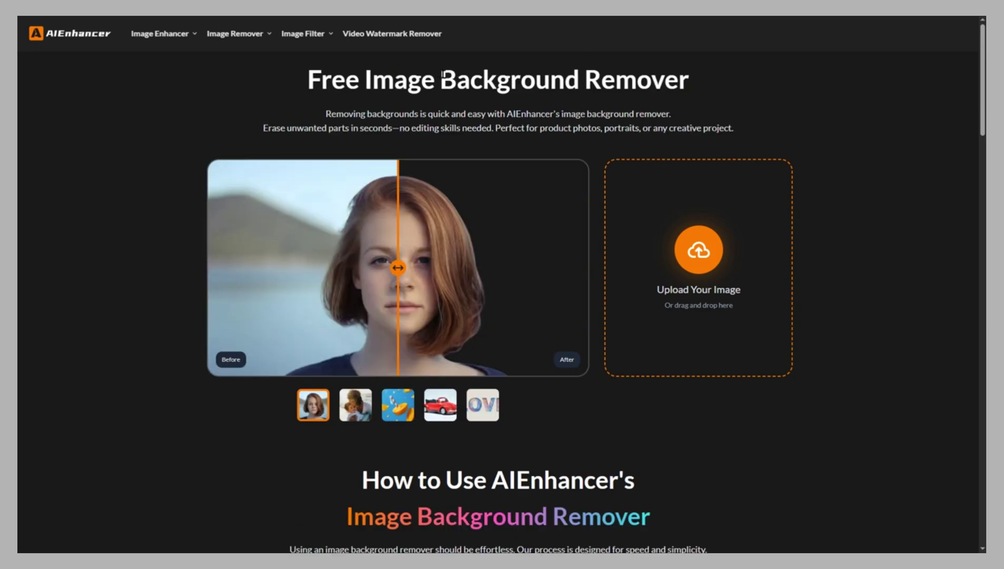
drag(442, 79, 727, 82)
drag(390, 278, 355, 297)
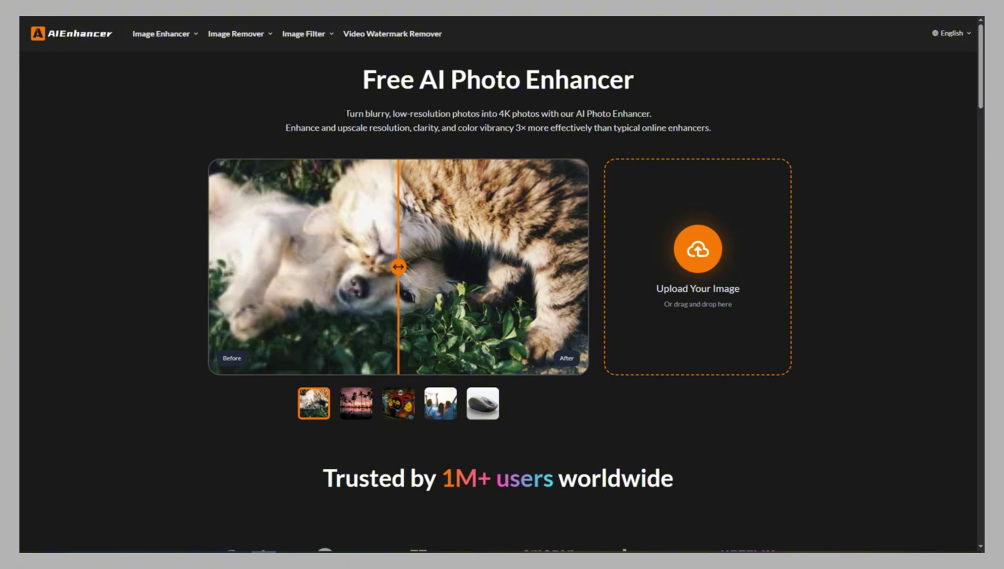
drag(379, 115, 701, 129)
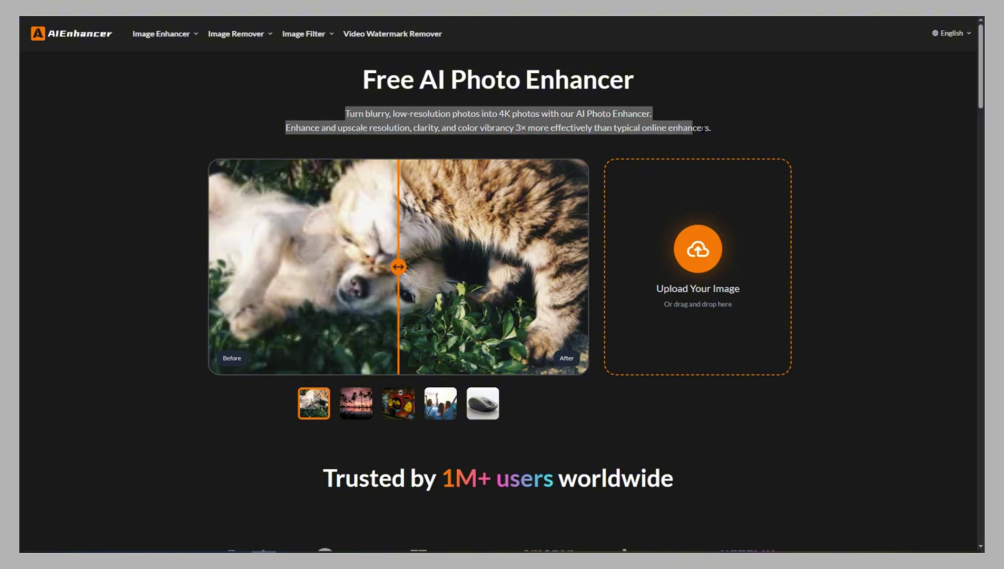
click(495, 129)
drag(482, 130, 521, 128)
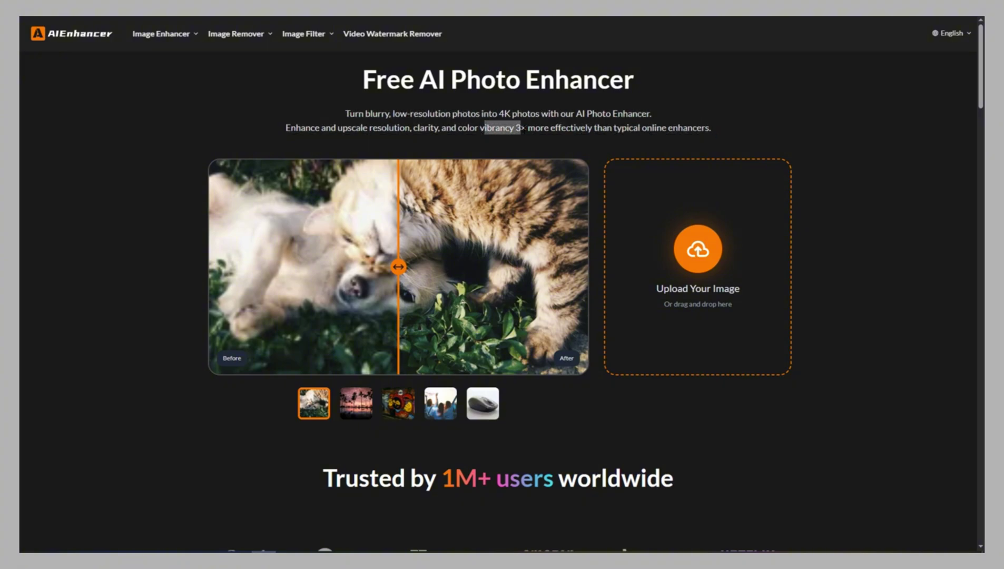
click(525, 129)
scroll(640, 352, down, 4)
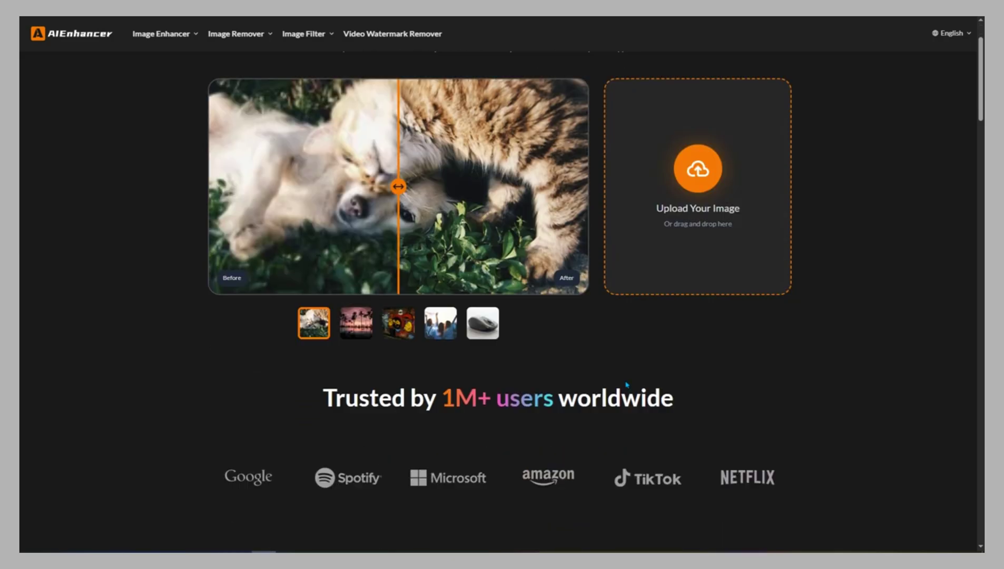
scroll(622, 400, down, 4)
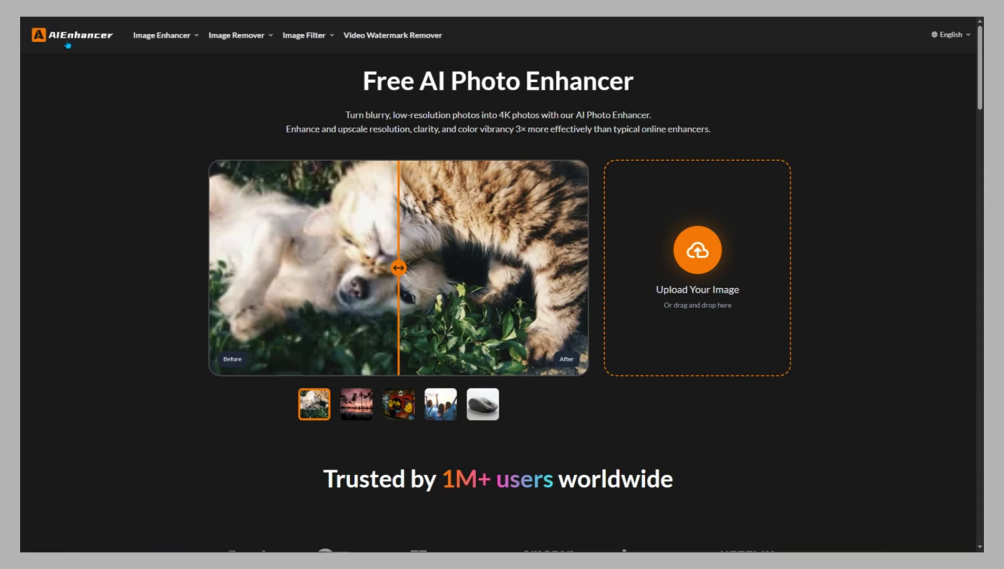
mouse_move(162, 38)
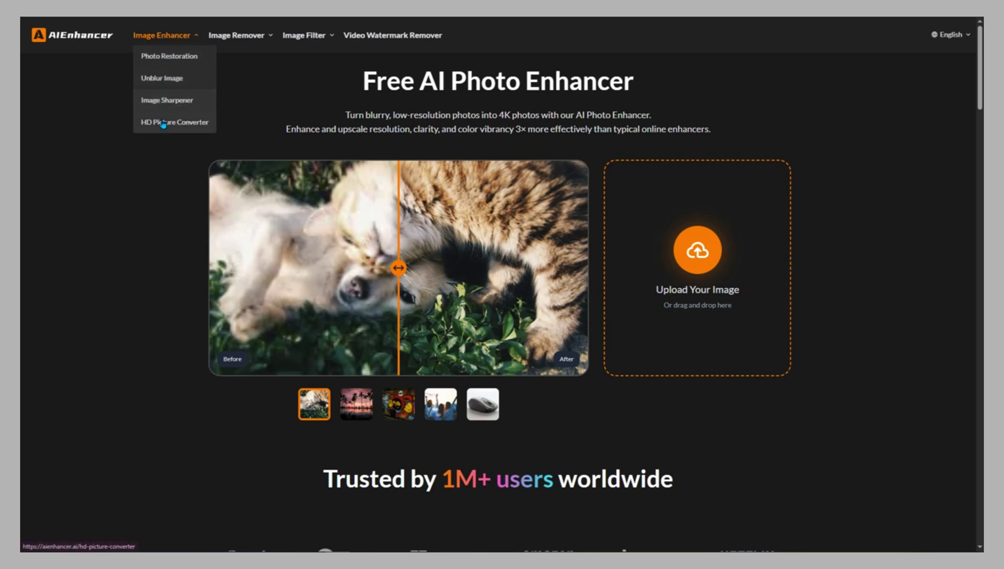
mouse_move(240, 38)
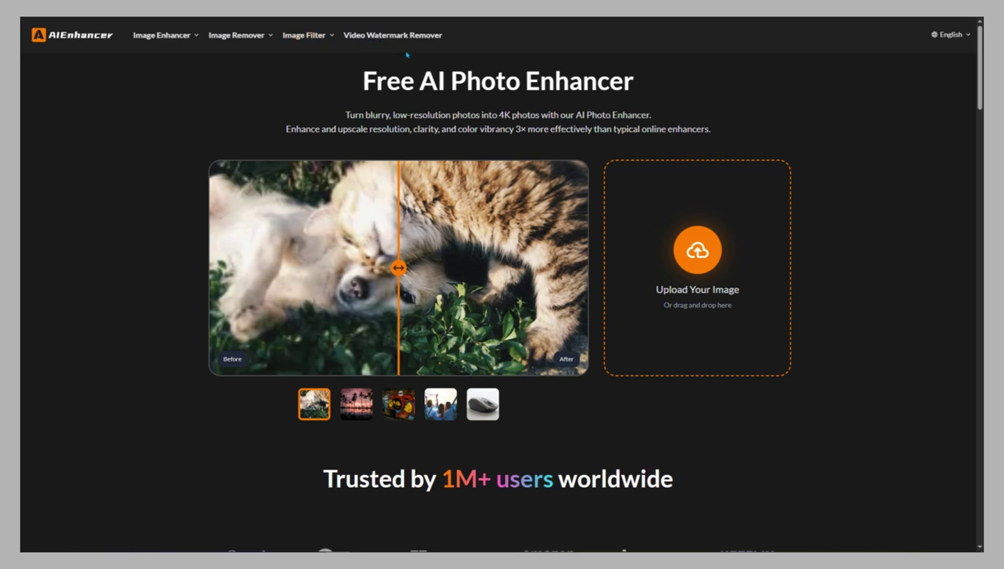
- Scroll down past the how-to steps to the feature cards such as Enhance Blurry Images to 4K
scroll(356, 438, down, 8)
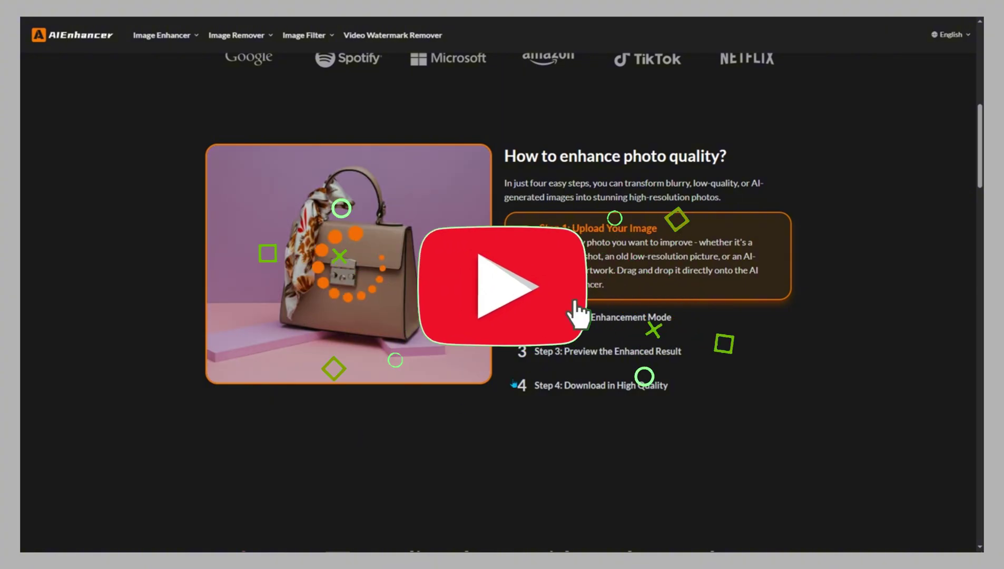
scroll(576, 447, down, 5)
scroll(576, 447, down, 4)
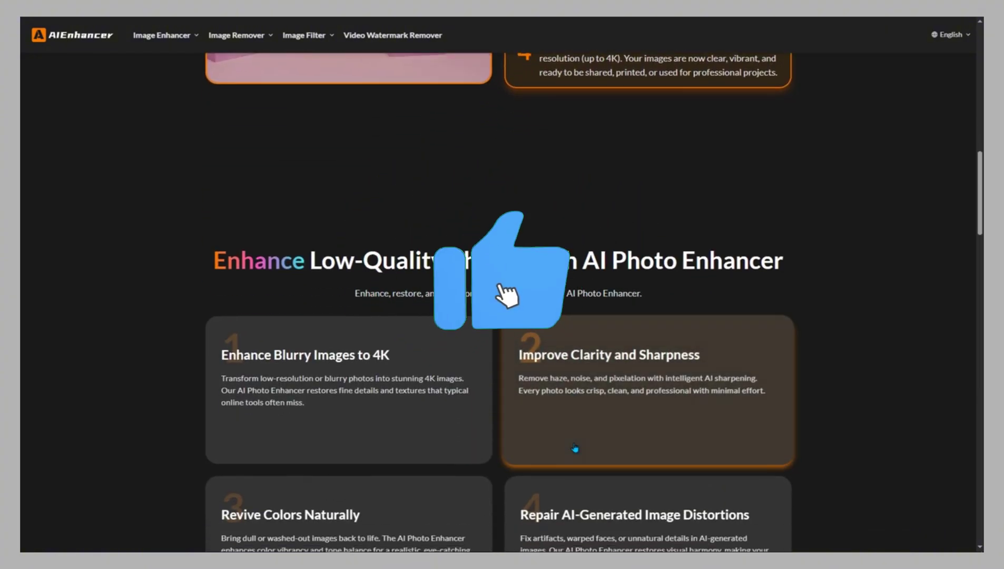